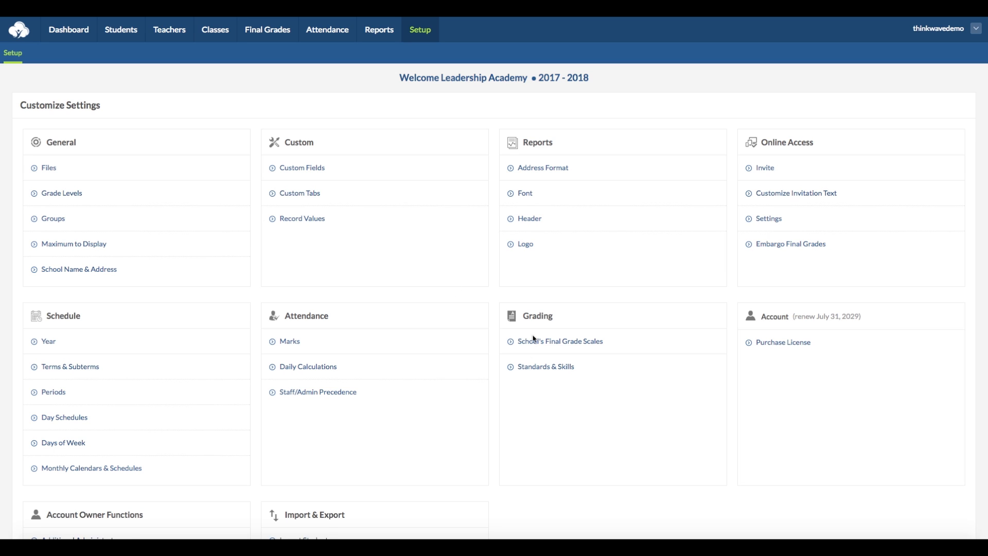
# Start a new grading scale named Kindergarten under School's Final Grade Scales, then cancel it unsaved.
pyautogui.click(586, 343)
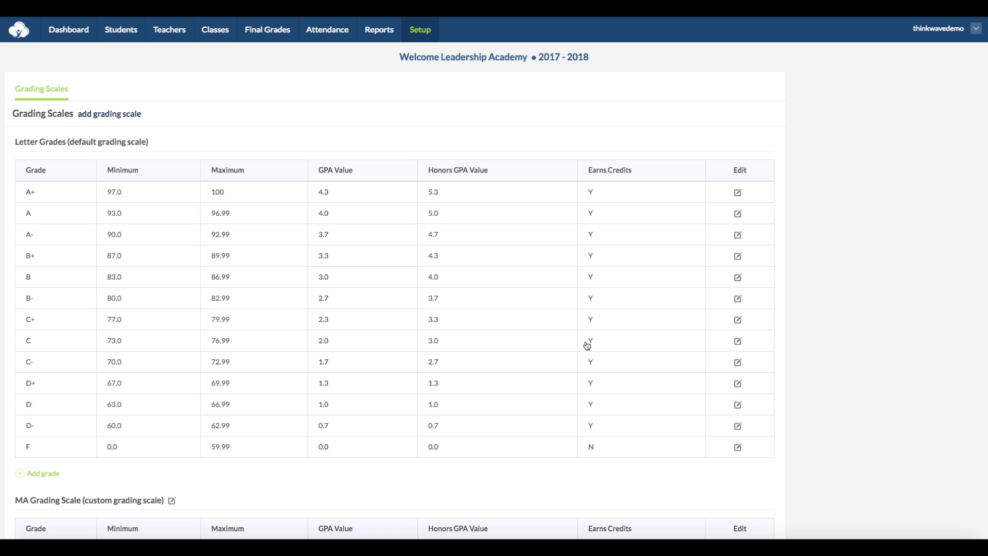
pyautogui.click(122, 114)
pyautogui.write('Kindergarten')
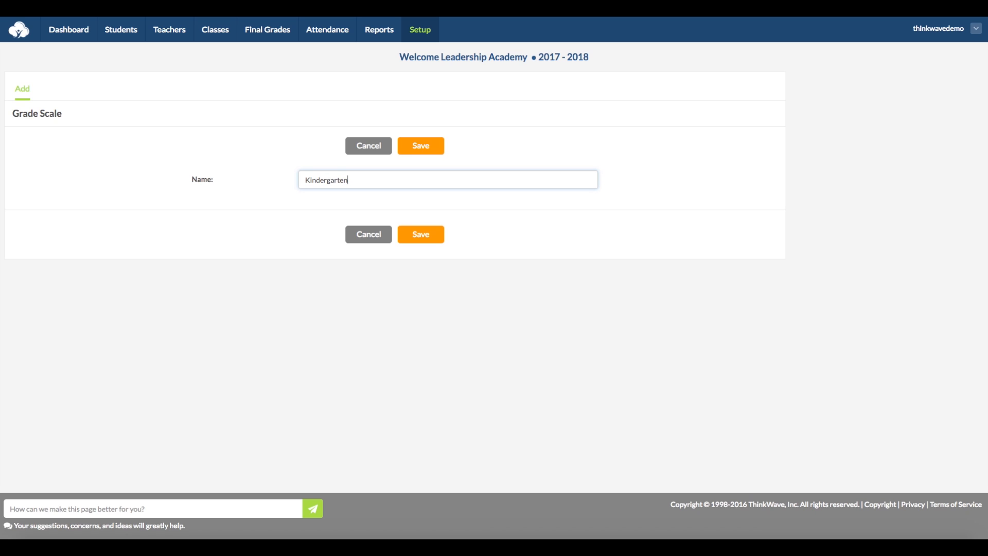
pyautogui.click(361, 143)
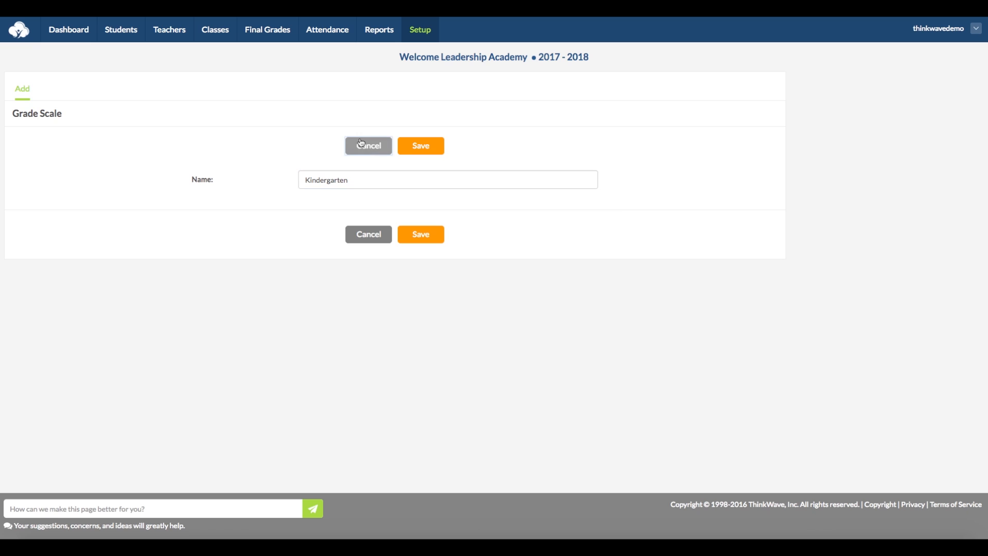
# Draft a 'Very Good' grade on the Kindergarten scale, then cancel it without saving.
pyautogui.scroll(-5, 197, 315)
pyautogui.scroll(-4, 196, 316)
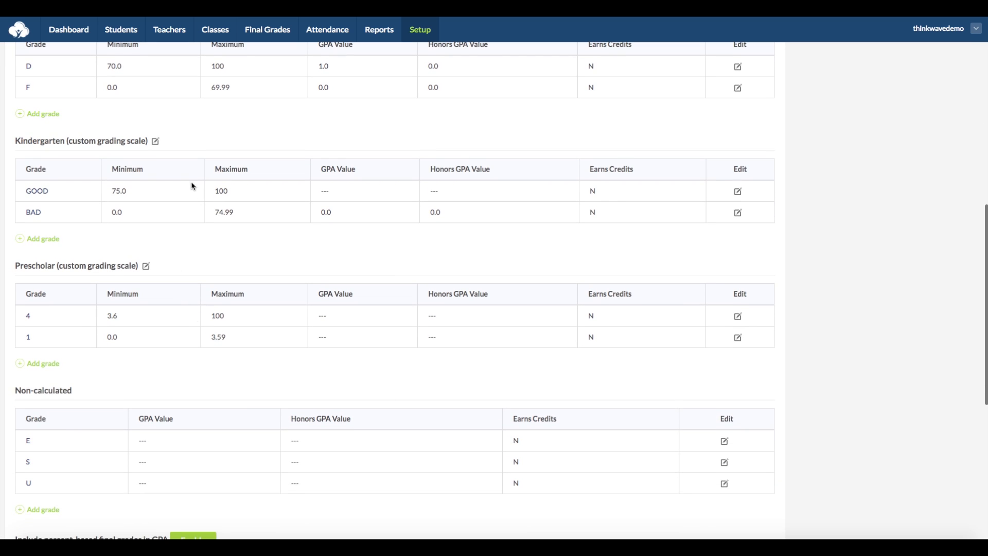
pyautogui.click(45, 239)
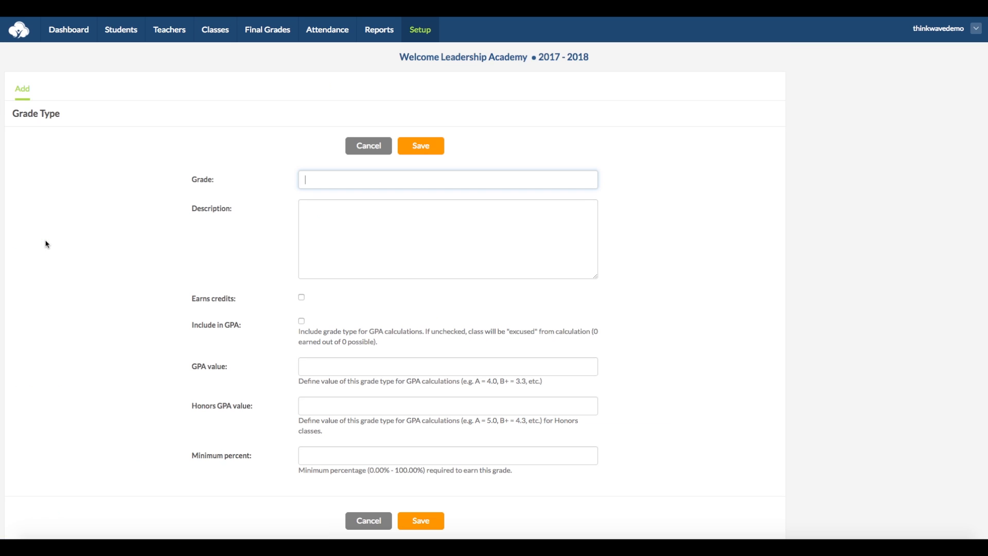
pyautogui.write('Very Good')
pyautogui.scroll(-2, 330, 455)
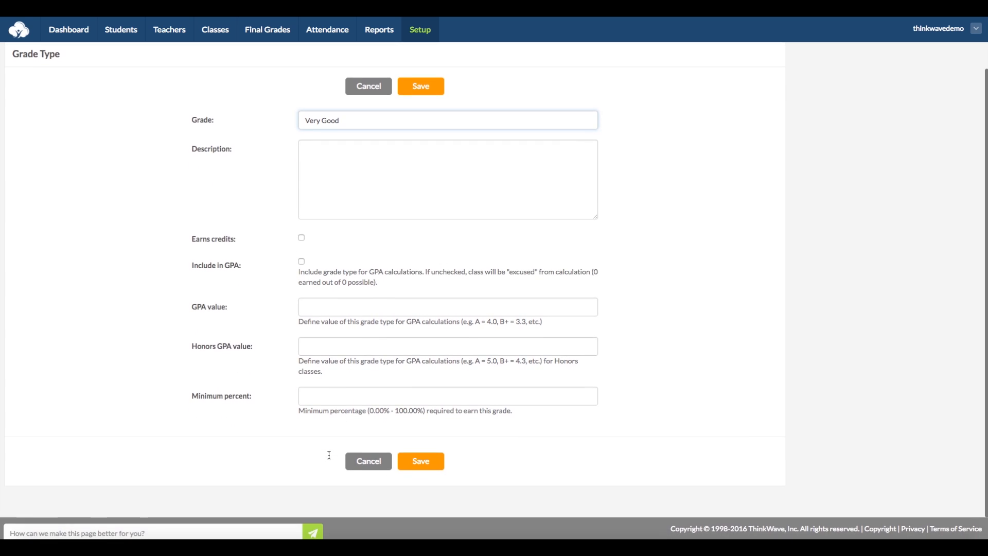
pyautogui.click(368, 458)
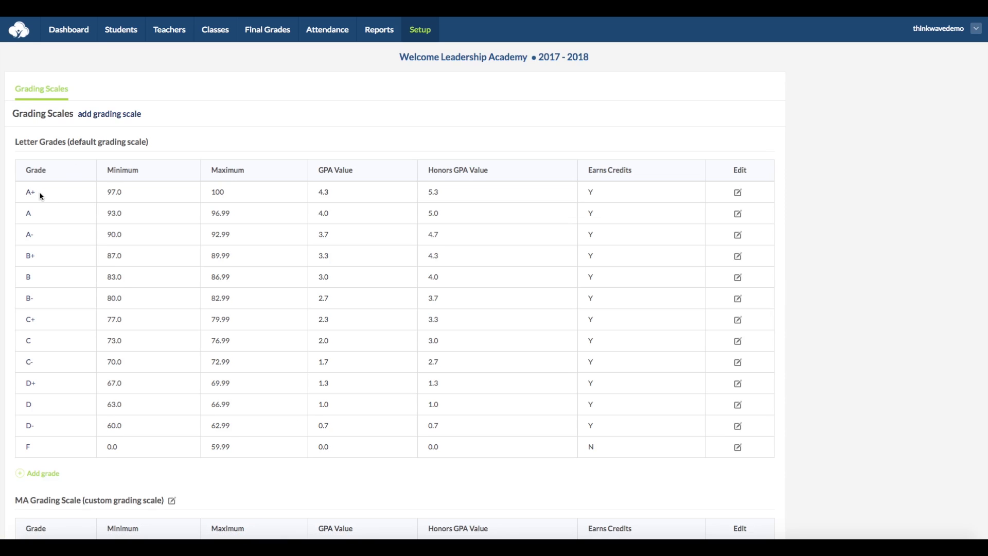
pyautogui.click(738, 193)
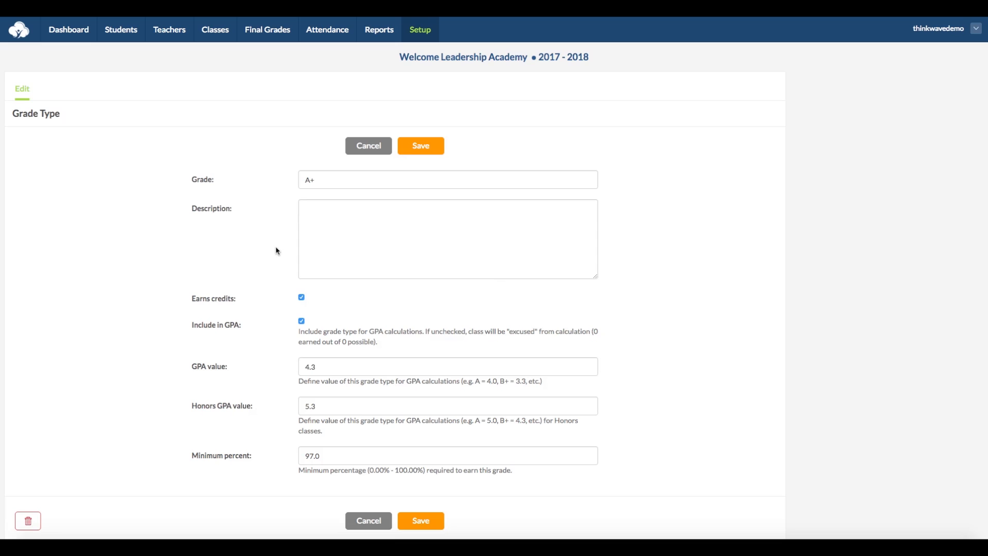
pyautogui.click(365, 148)
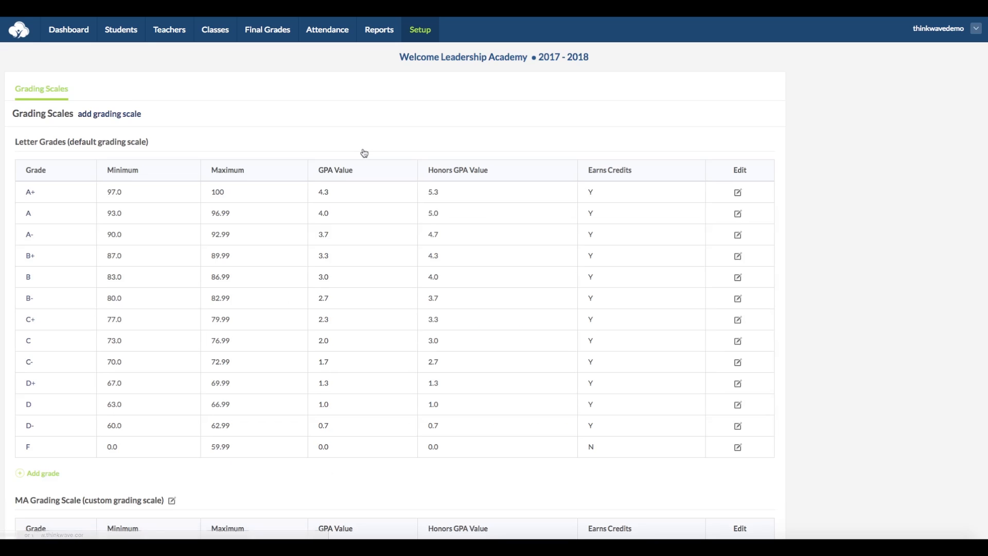
pyautogui.click(46, 474)
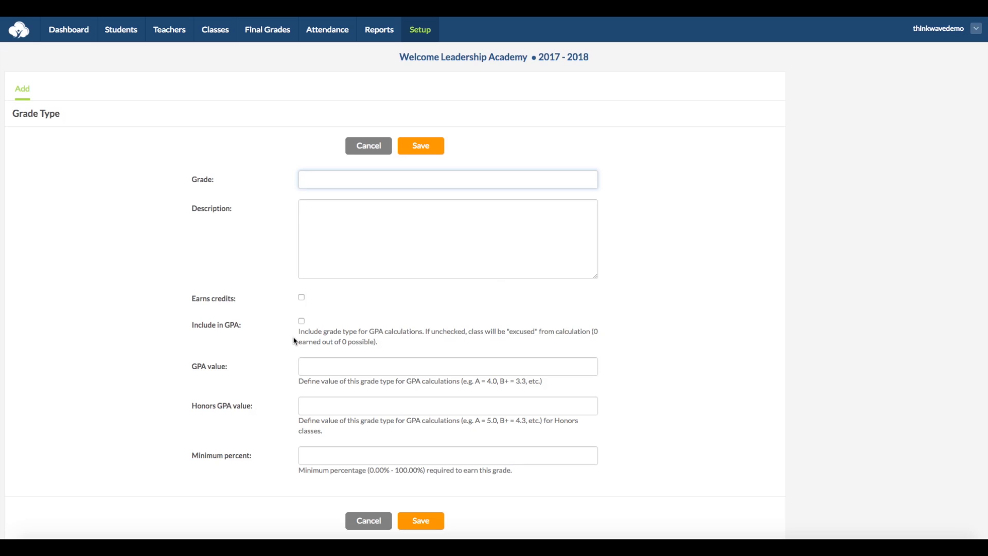
pyautogui.click(376, 148)
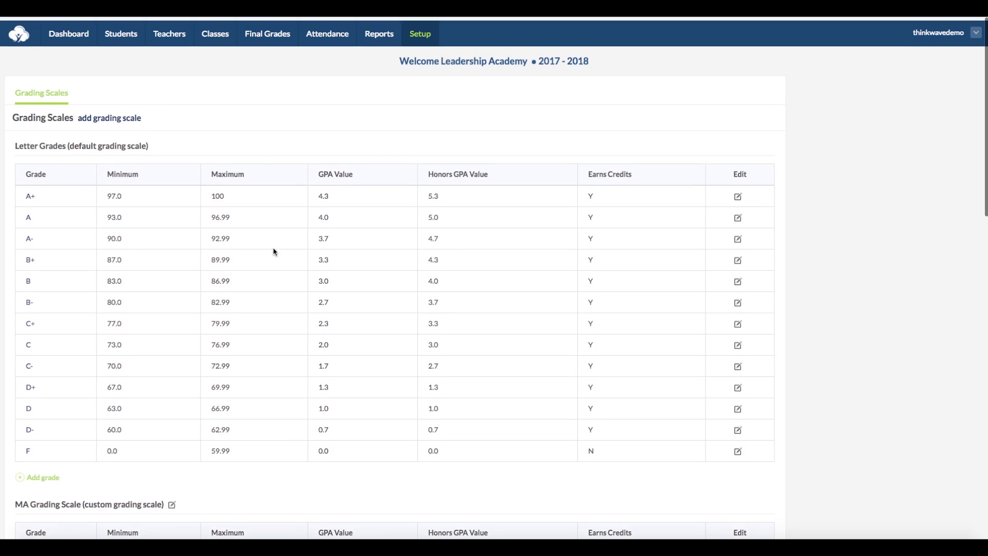
# Check the Governance class's final grade scale choices, keep Letter Grades, and return to Setup.
pyautogui.click(220, 31)
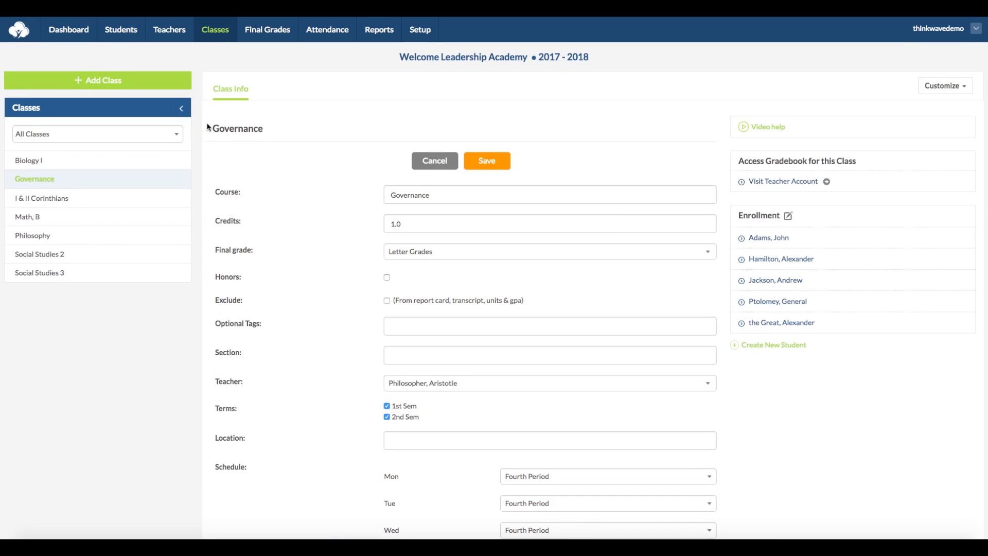
pyautogui.click(489, 252)
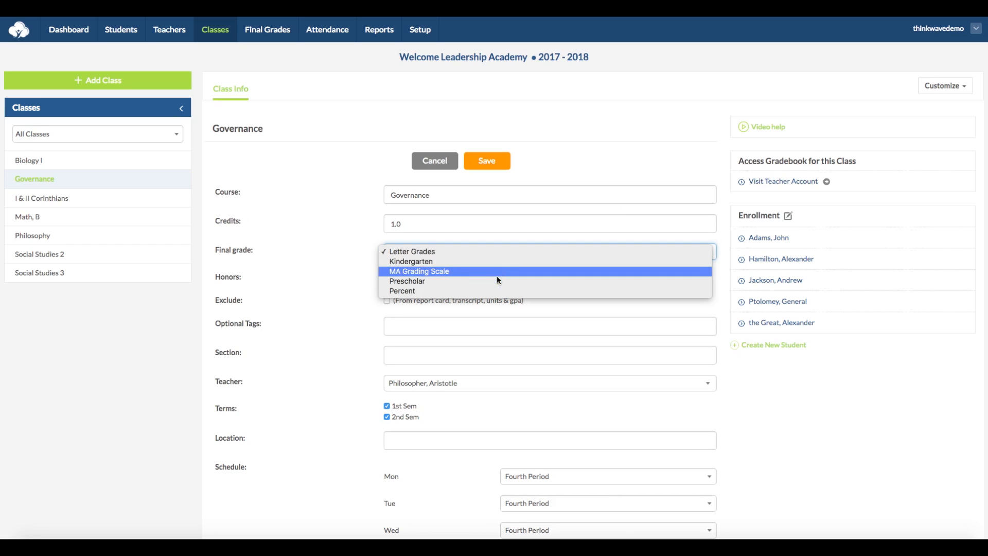
pyautogui.click(339, 274)
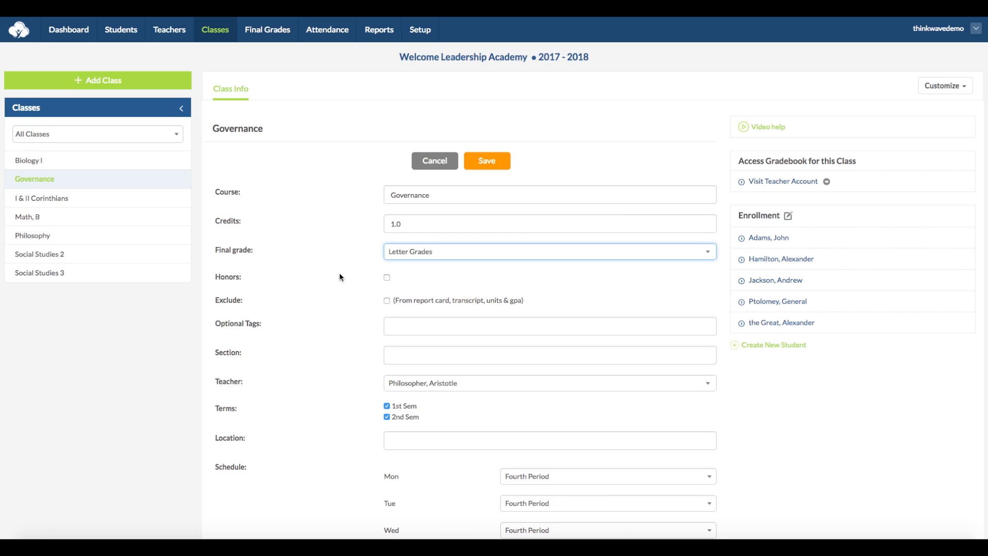
pyautogui.click(420, 30)
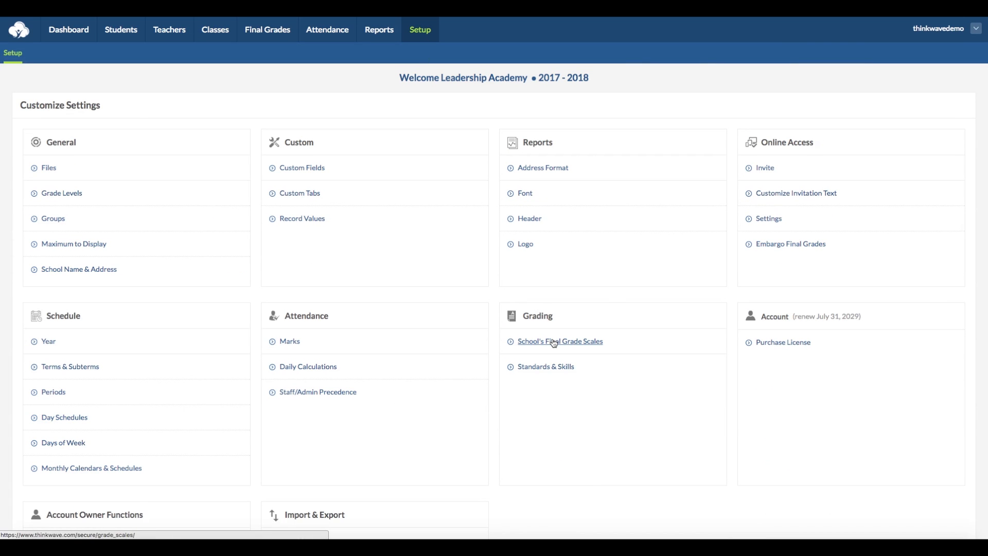
# Scroll the final Grading Scales page down to the percent-based GPA option and Additional Options.
pyautogui.click(554, 343)
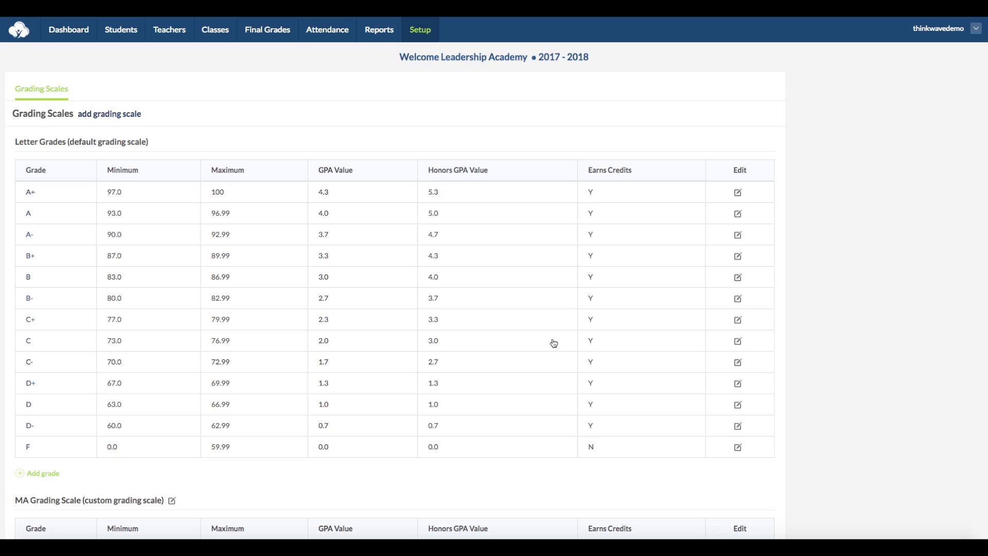
pyautogui.scroll(-7, 515, 341)
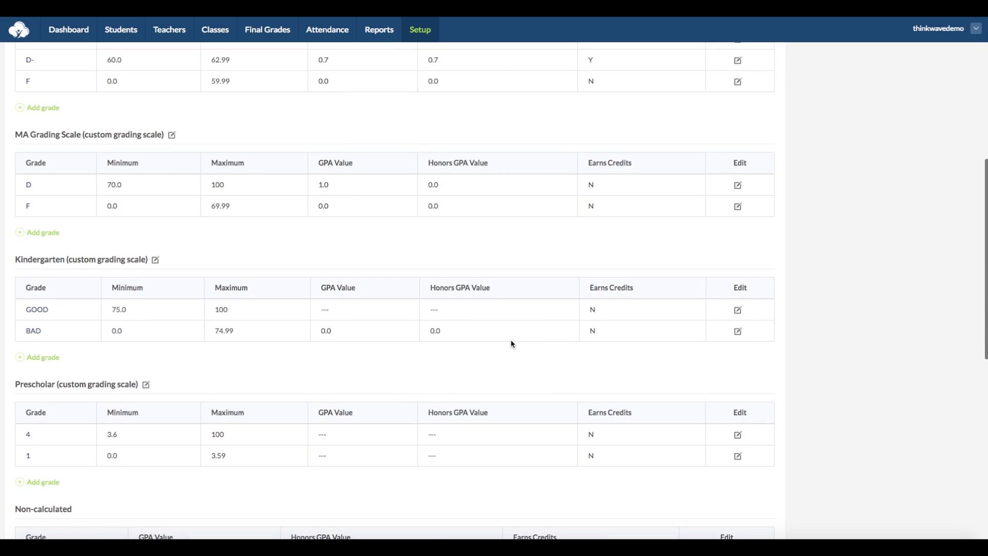
pyautogui.scroll(-4, 512, 343)
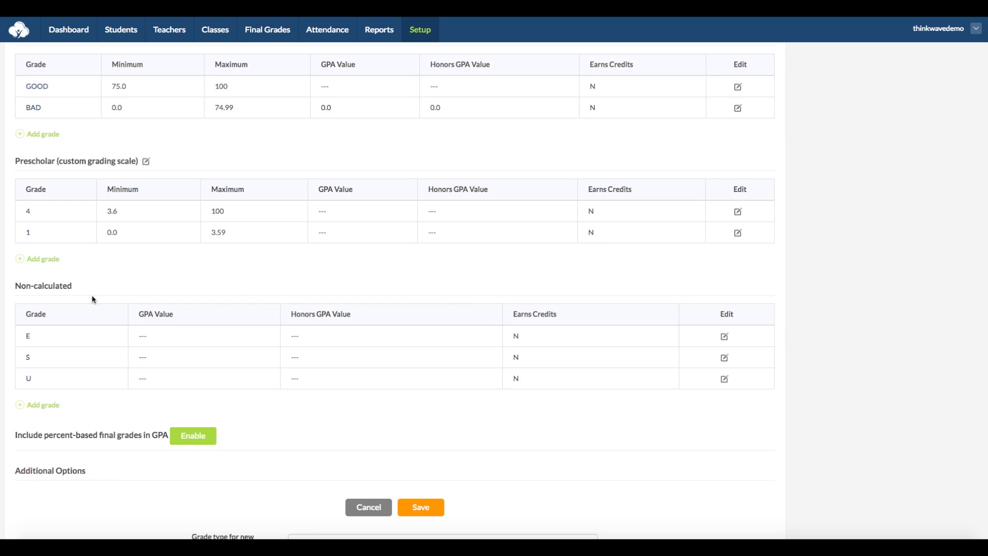
pyautogui.scroll(-4, 93, 299)
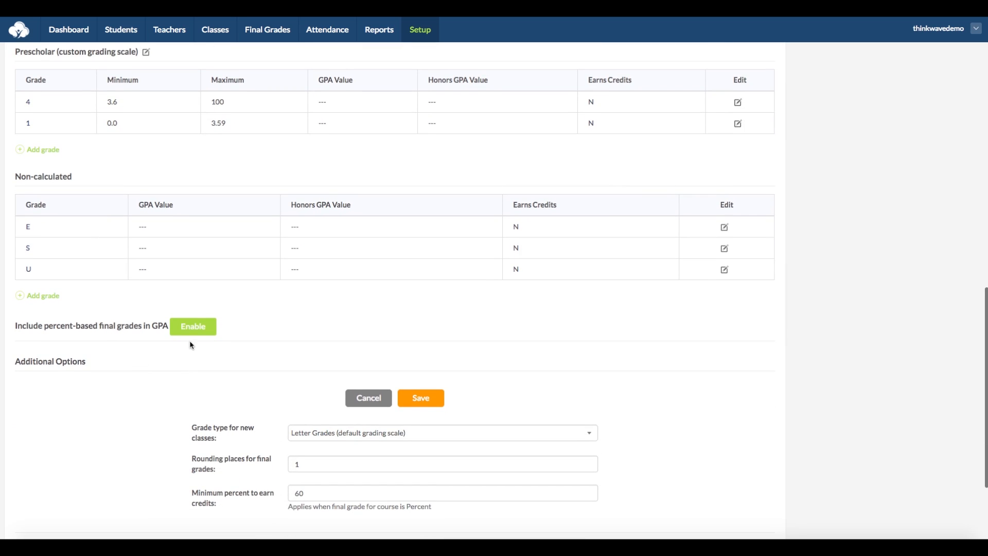
# Include percent-based final grades in GPA, then view the 90 percent entry and leave it unchanged.
pyautogui.click(193, 328)
pyautogui.scroll(-18, 193, 332)
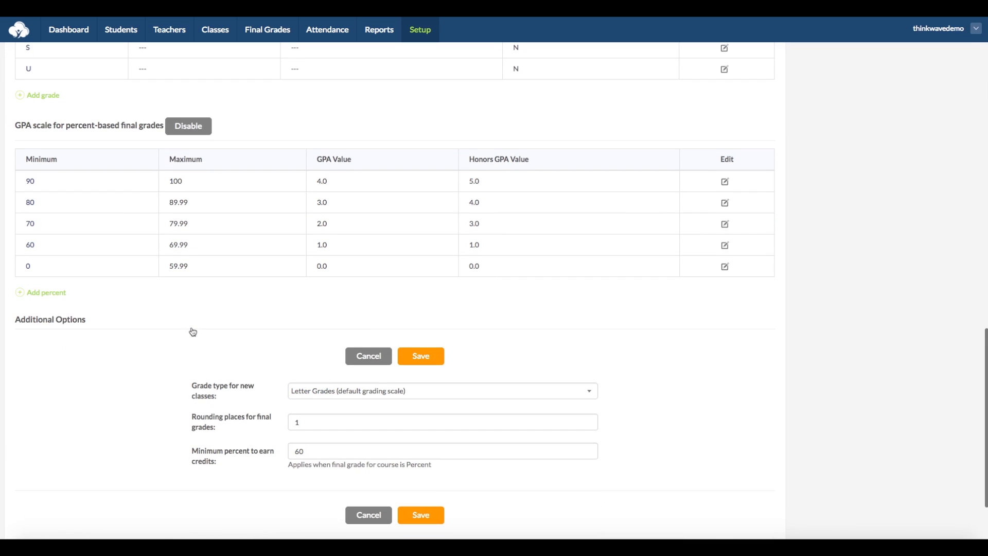
pyautogui.click(31, 182)
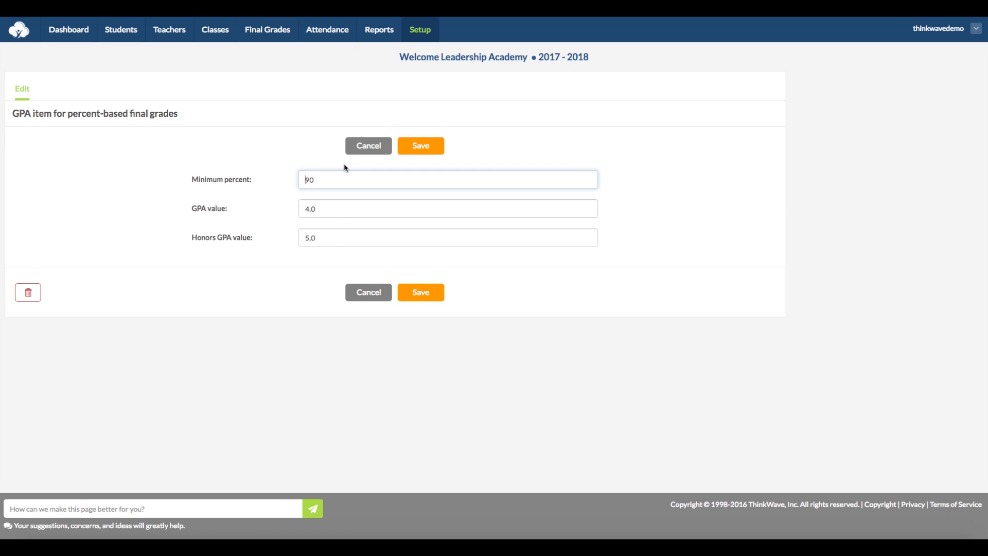
pyautogui.click(374, 146)
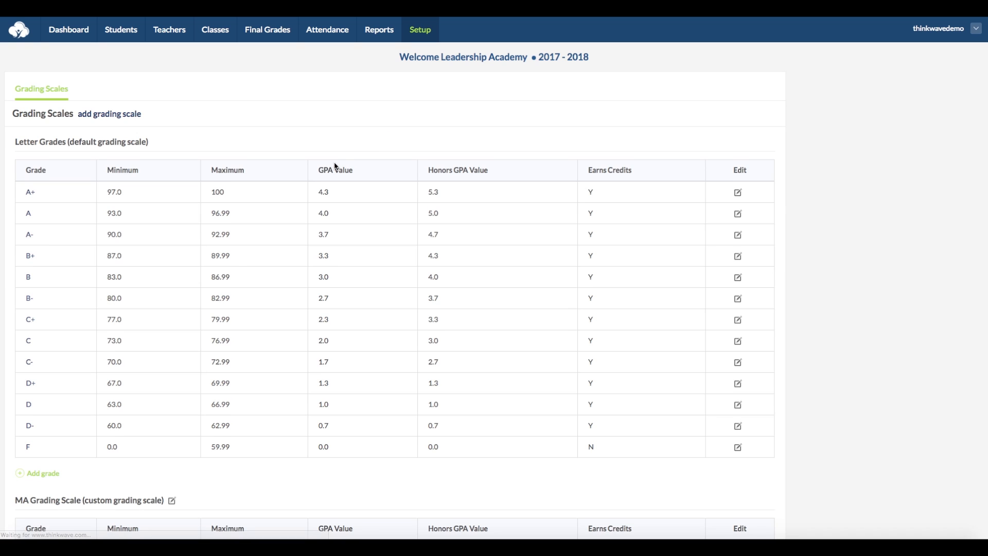
# Draft a 95% GPA entry with GPA 4.2 and honors 5.2, then cancel it.
pyautogui.scroll(-15, 262, 267)
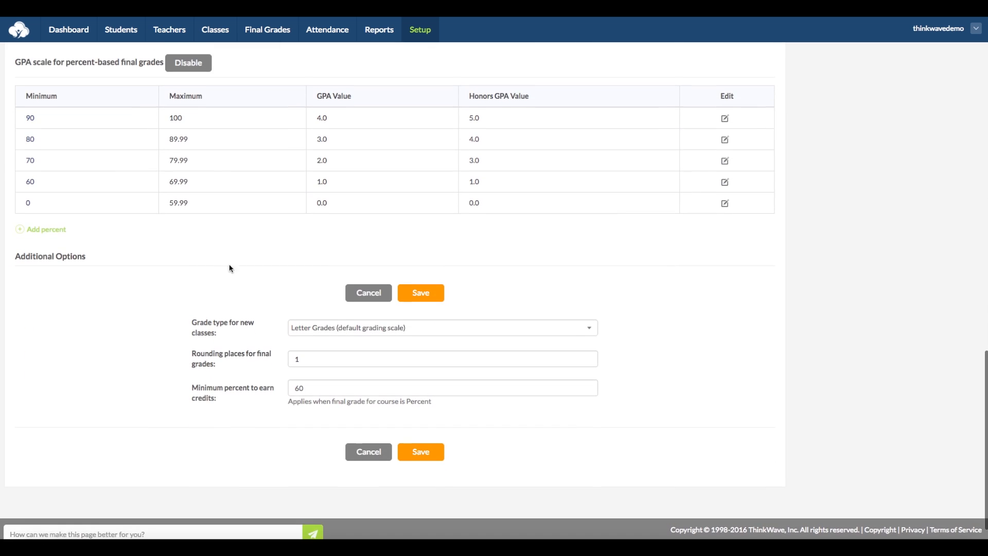
pyautogui.click(41, 229)
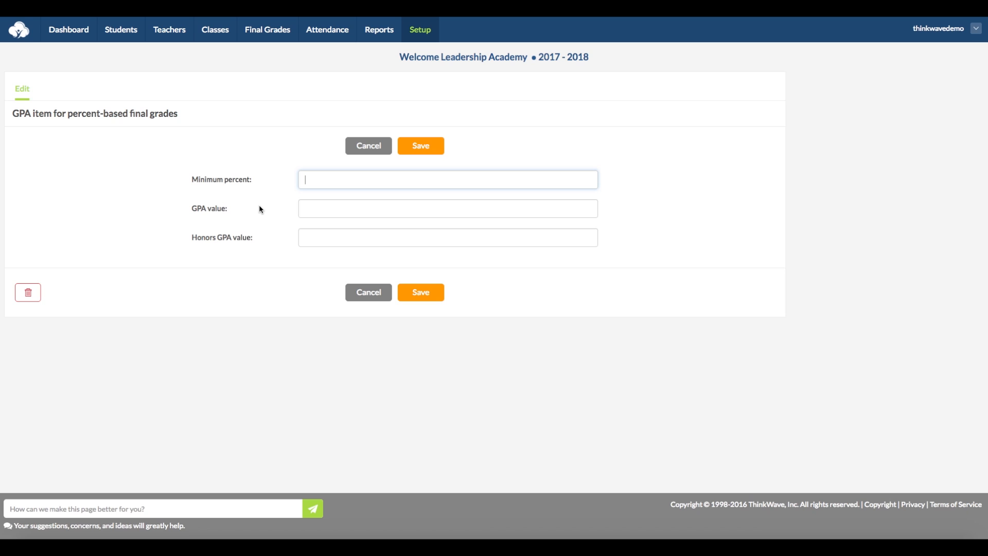
pyautogui.write('95')
pyautogui.press('Tab')
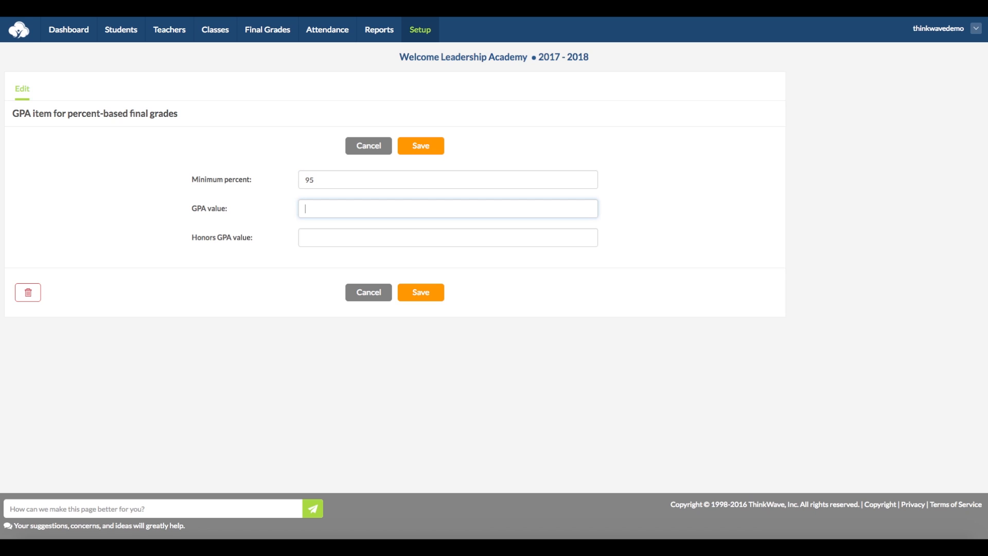
pyautogui.write('4.2')
pyautogui.press('Tab')
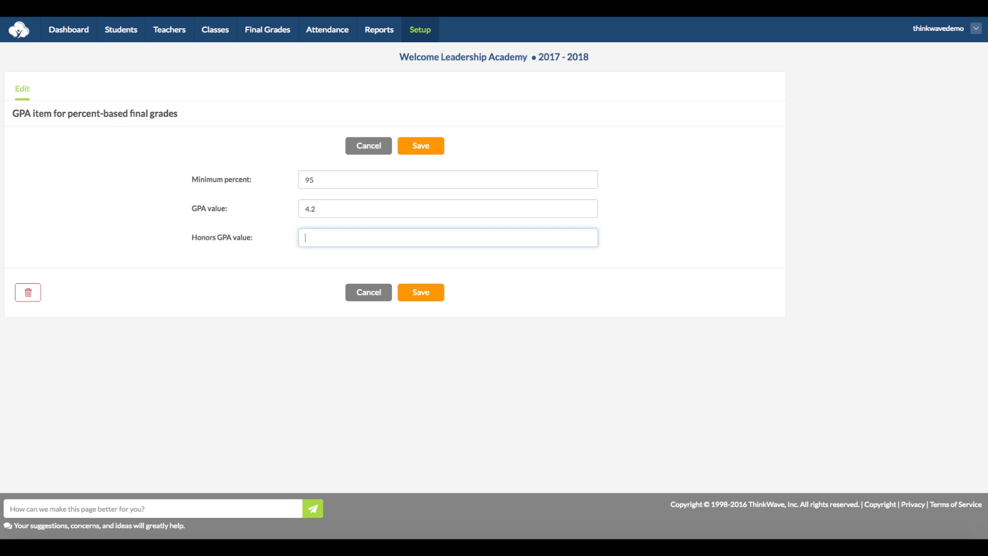
pyautogui.write('5.2')
pyautogui.click(368, 146)
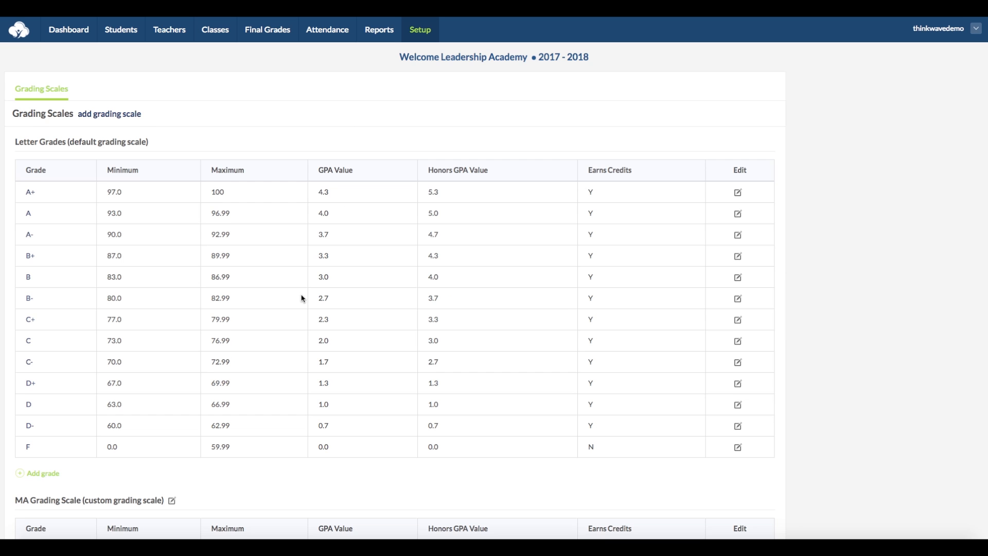
# Check the grade type options for new classes in Additional Options, keeping Letter Grades.
pyautogui.scroll(-3, 302, 298)
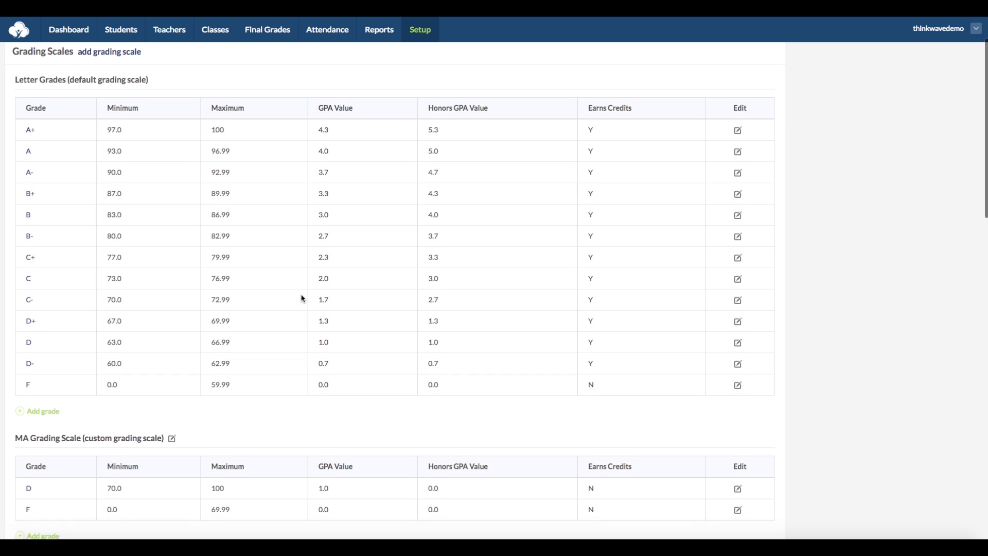
pyautogui.scroll(-15, 301, 299)
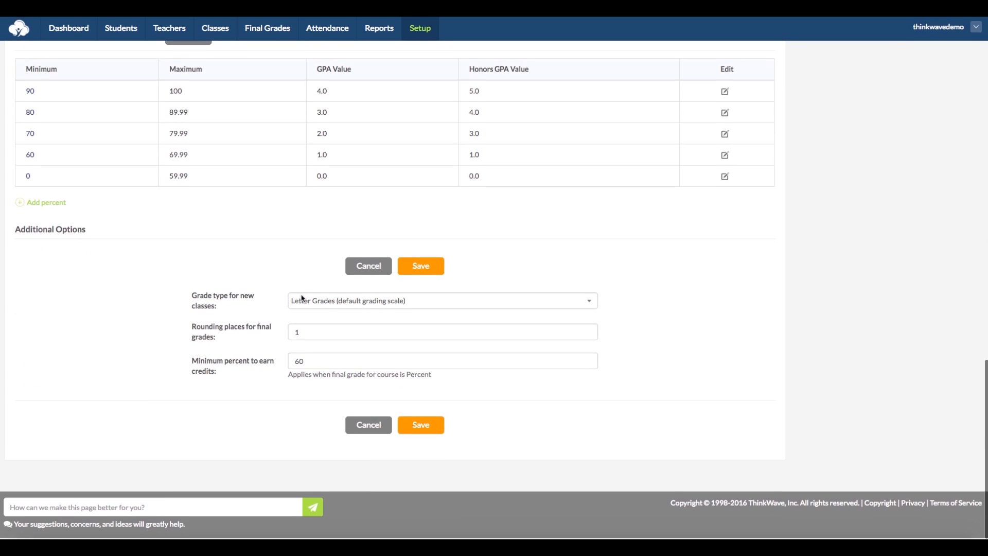
pyautogui.click(463, 303)
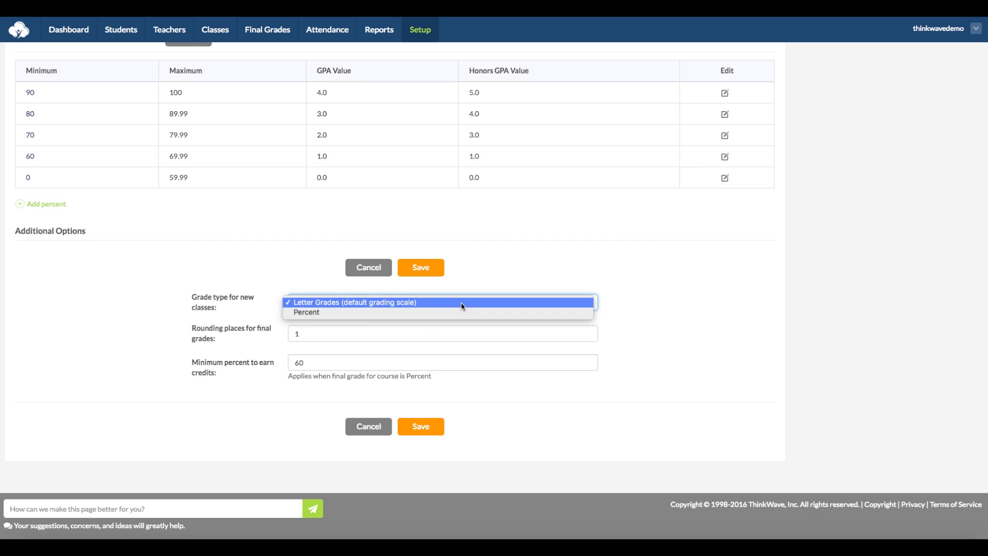
pyautogui.click(389, 338)
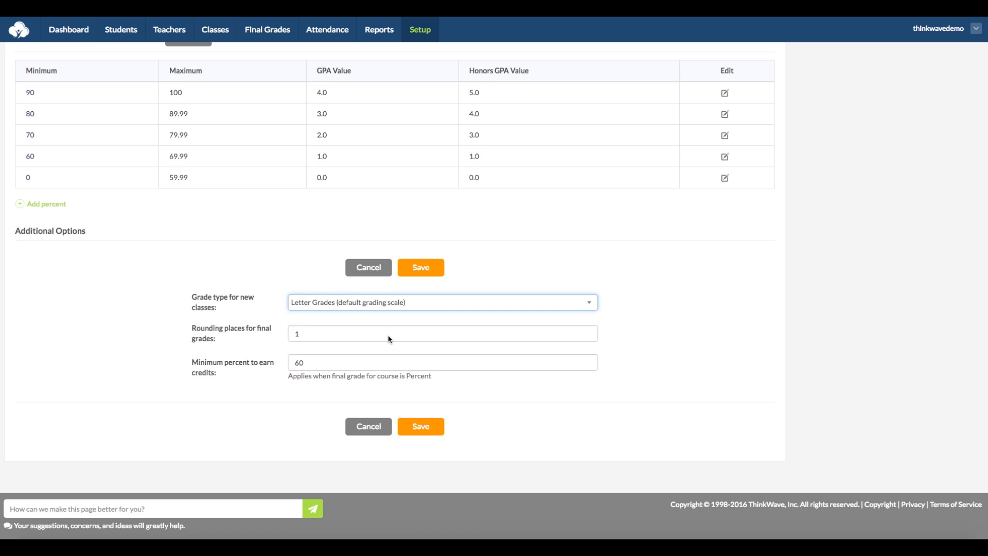
# Change the final grade rounding places from 1 to 3, then return to Setup.
pyautogui.click(385, 332)
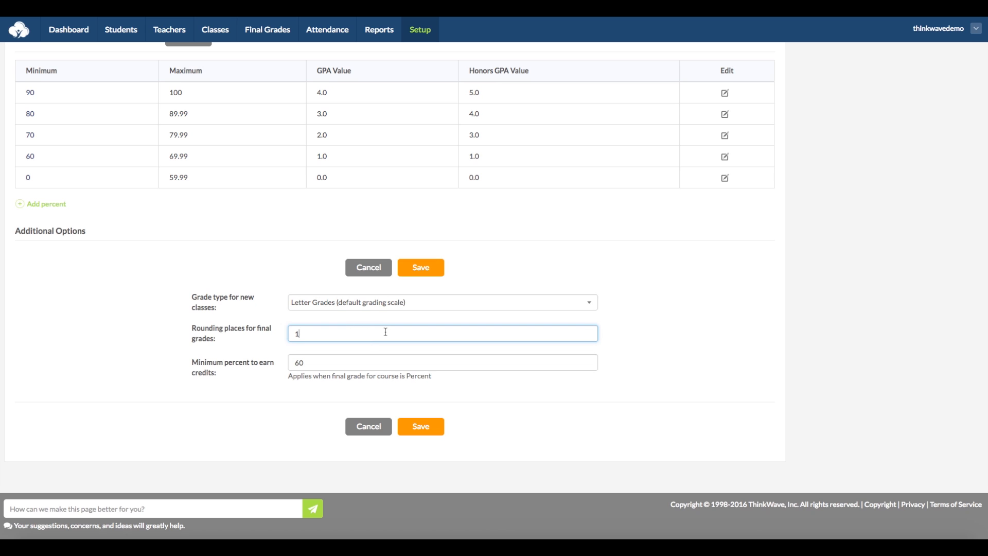
pyautogui.moveTo(386, 332); pyautogui.dragTo(273, 337)
pyautogui.write('0')
pyautogui.press('BackSpace')
pyautogui.write('3')
pyautogui.click(372, 363)
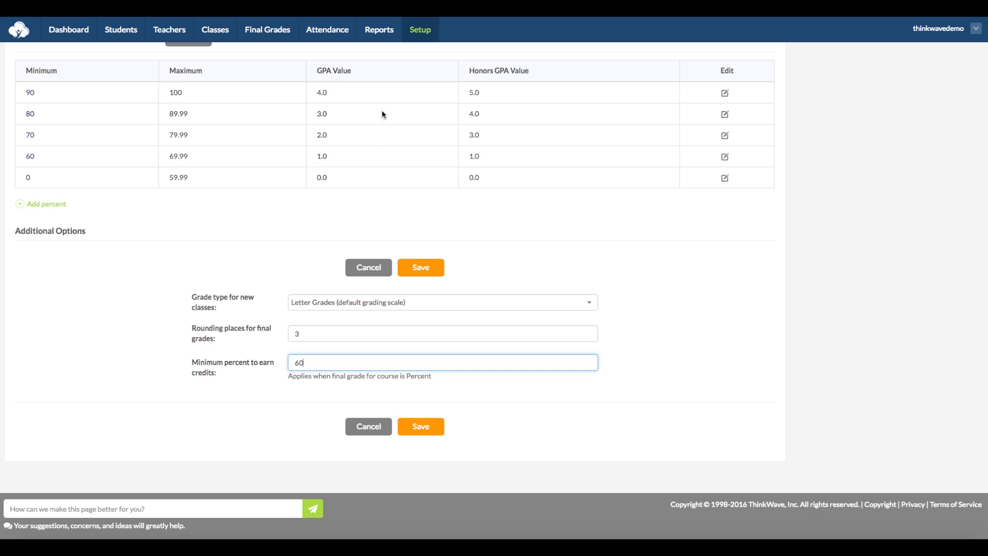
pyautogui.click(427, 30)
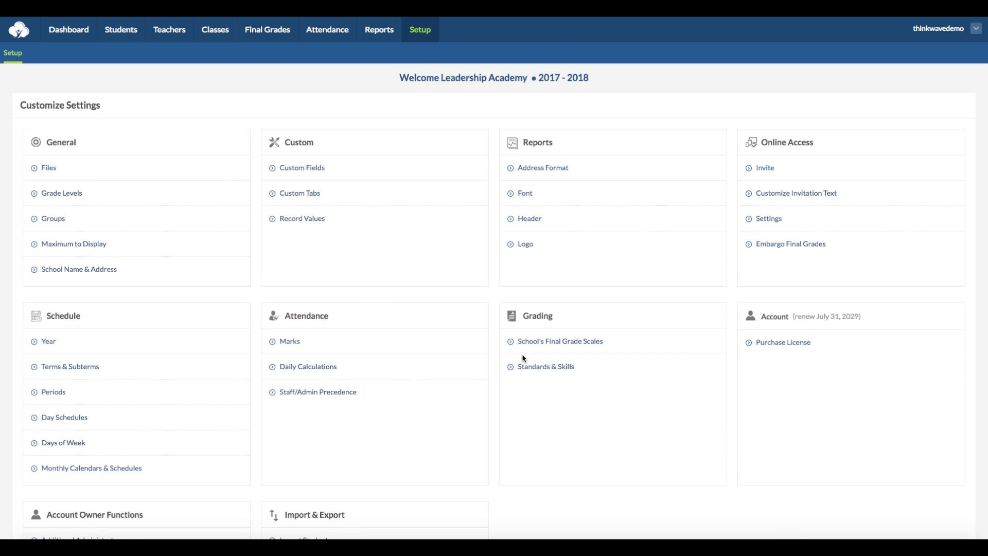
# Open the Standards & Skills list, trying a new skill and the 6.NS.2. Standard one. editor, cancelling both.
pyautogui.click(538, 367)
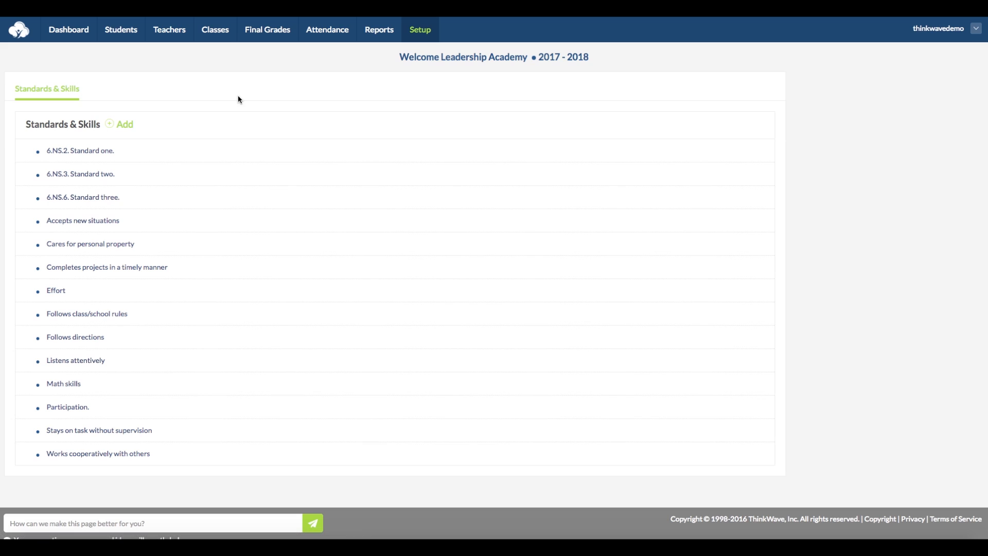
pyautogui.click(125, 124)
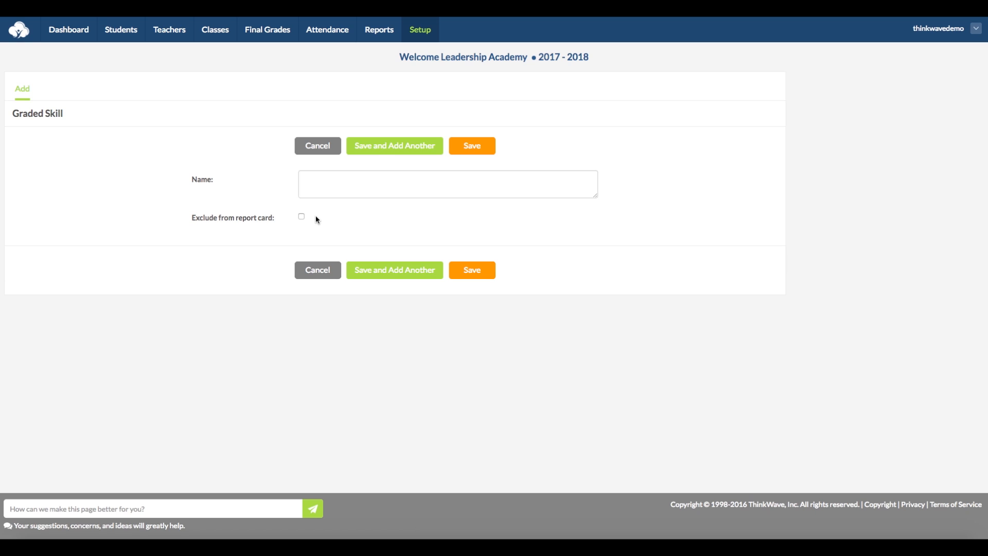
pyautogui.click(311, 149)
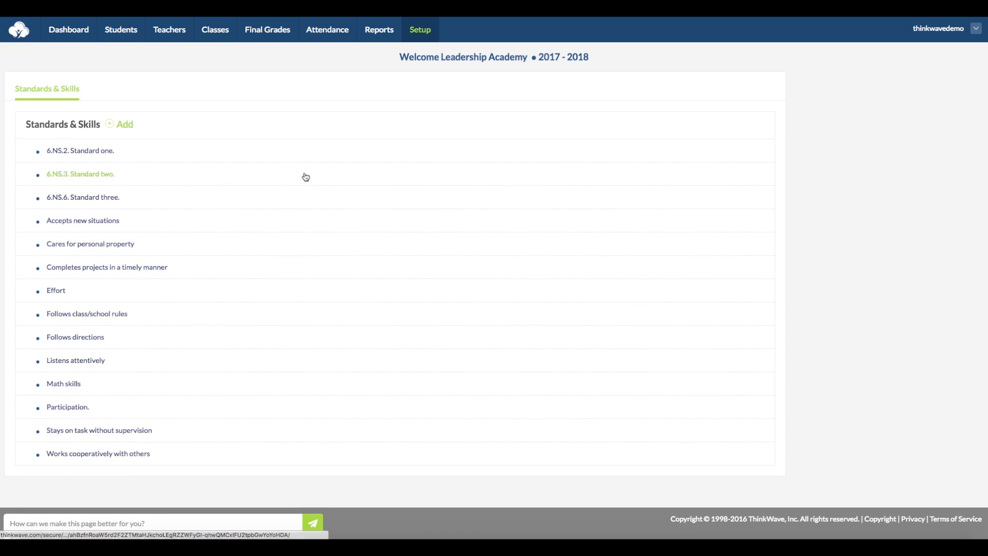
pyautogui.click(105, 151)
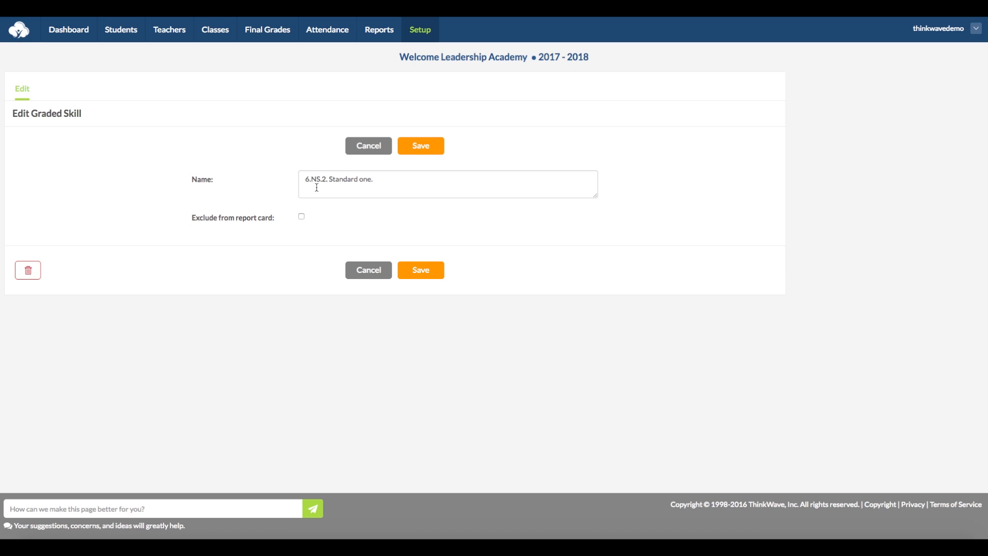
pyautogui.click(381, 146)
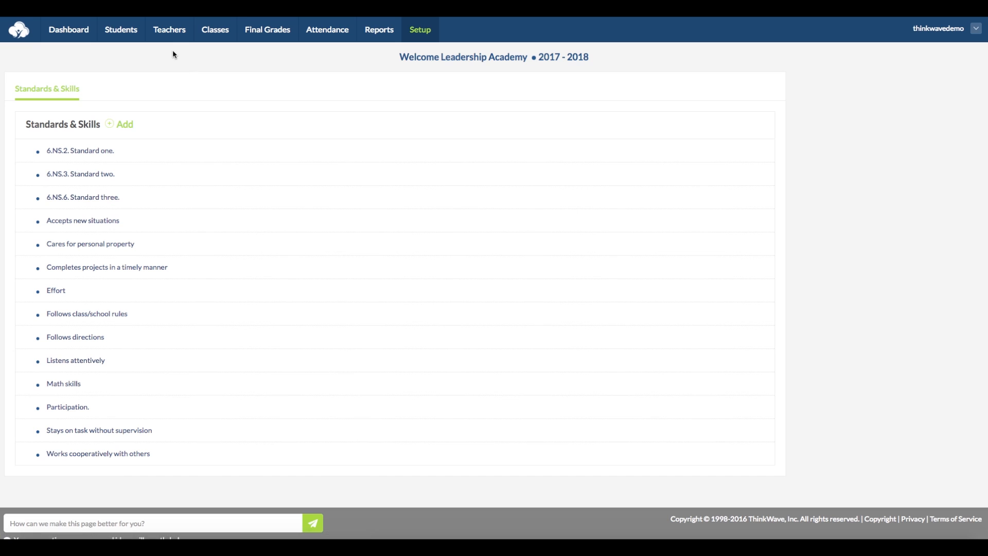
pyautogui.click(215, 30)
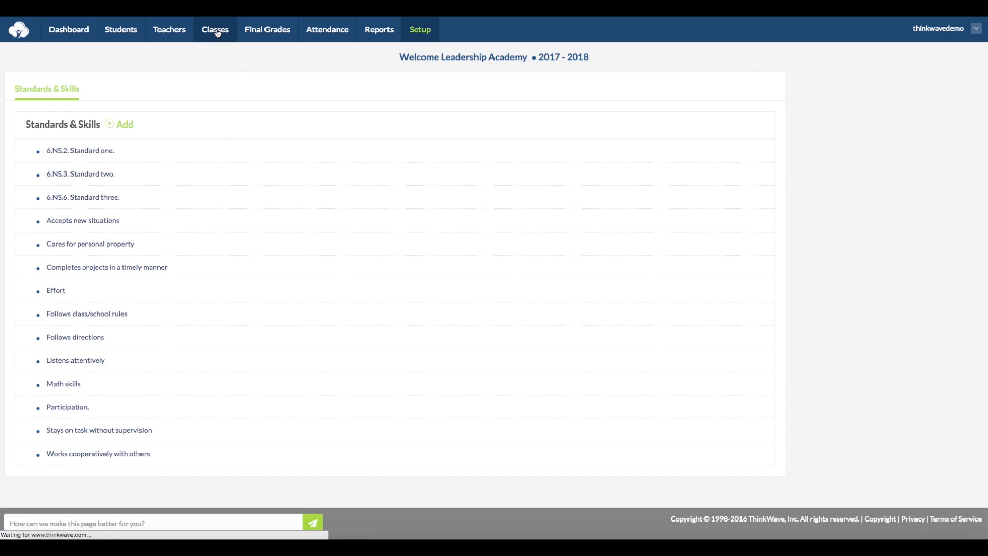
# Tick 6.NS.3. Standard two., Cares for personal property and Follows class/school rules for Governance under category Special Skills.
pyautogui.scroll(-5, 338, 334)
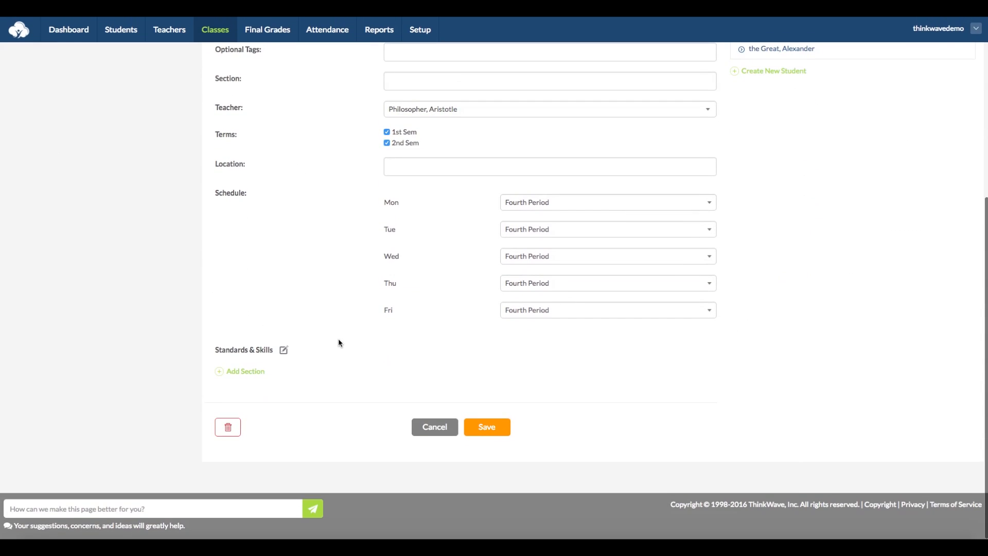
pyautogui.click(283, 352)
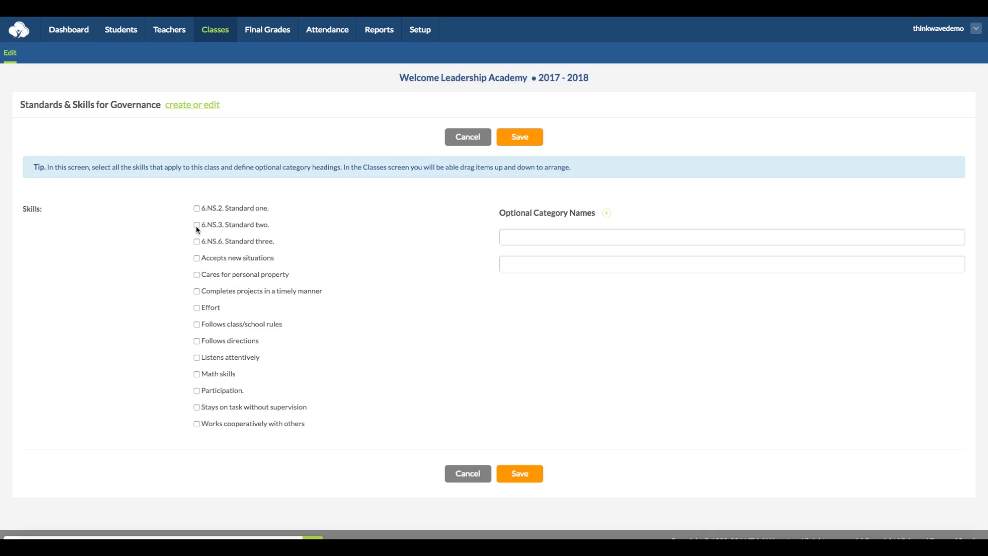
pyautogui.click(196, 225)
pyautogui.click(196, 274)
pyautogui.click(196, 324)
pyautogui.click(547, 236)
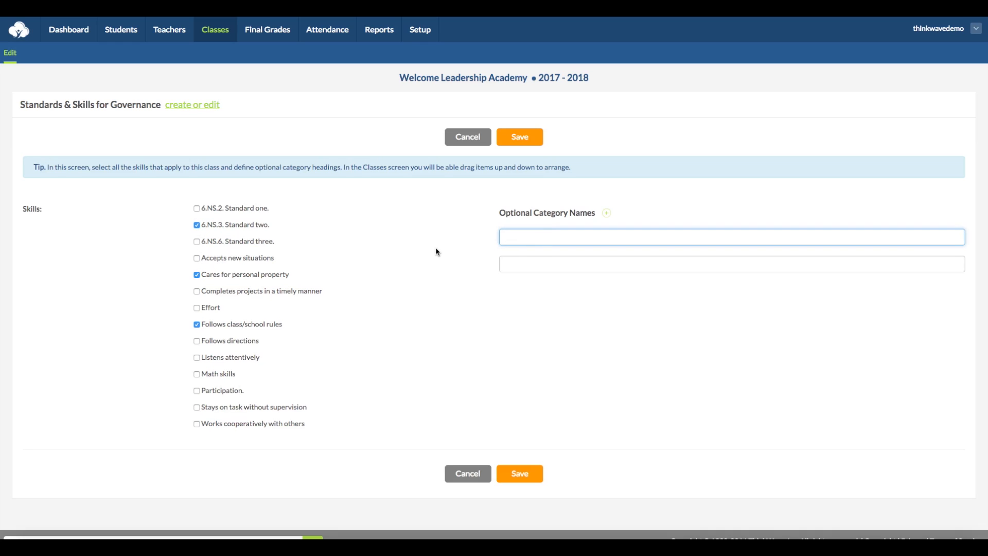
pyautogui.write('Special Skills')
# Save the skill selection and move Cares for personal property above 6.NS.3. Standard two.
pyautogui.click(519, 137)
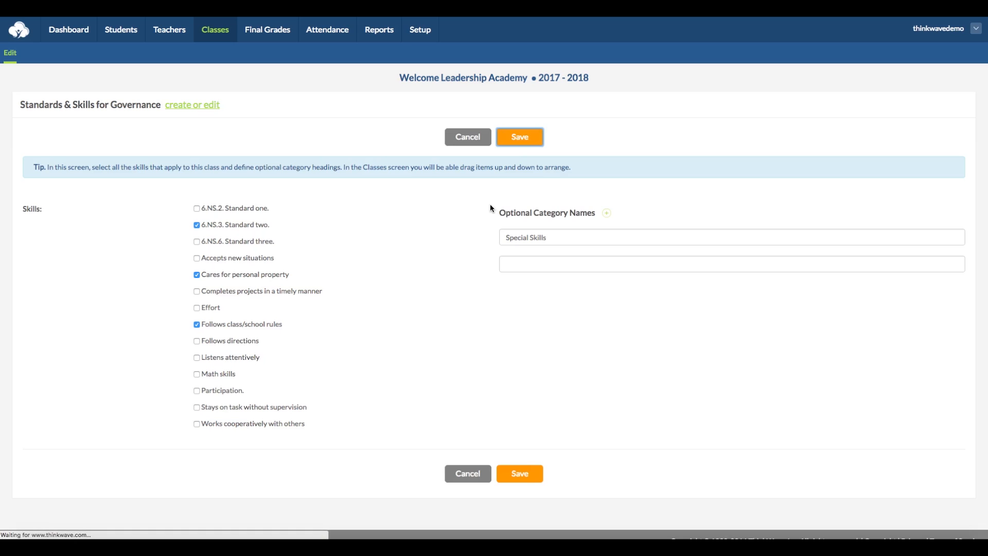
pyautogui.scroll(-5, 469, 287)
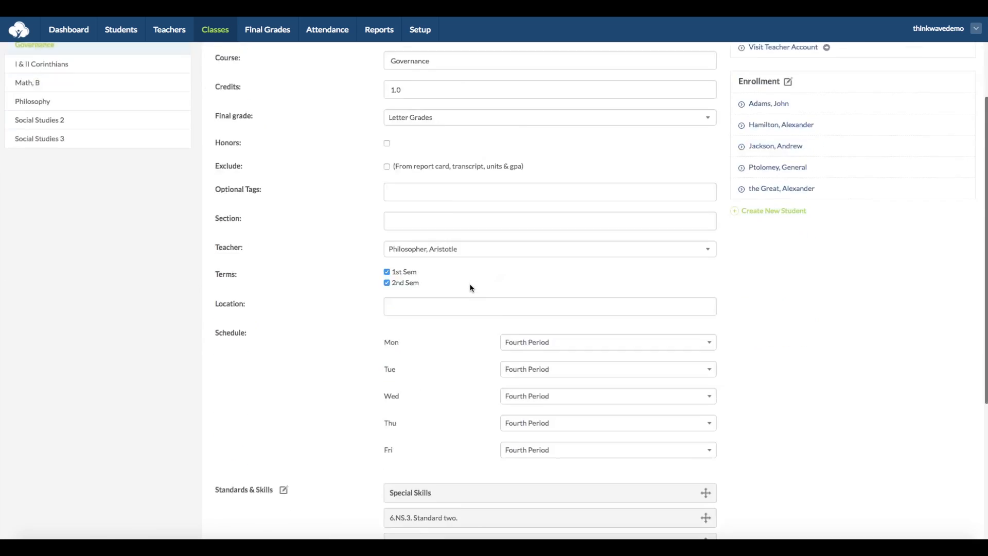
pyautogui.moveTo(485, 286); pyautogui.dragTo(487, 343)
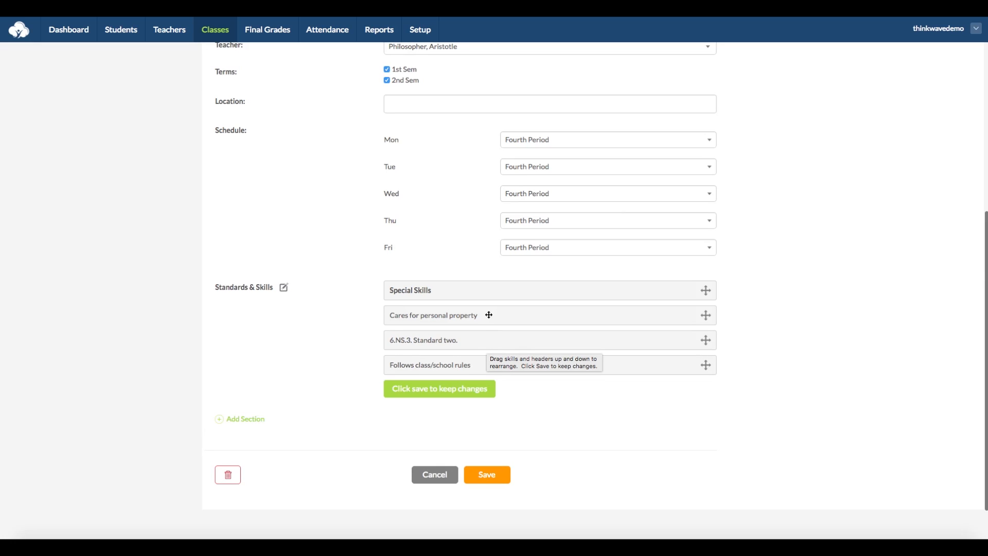